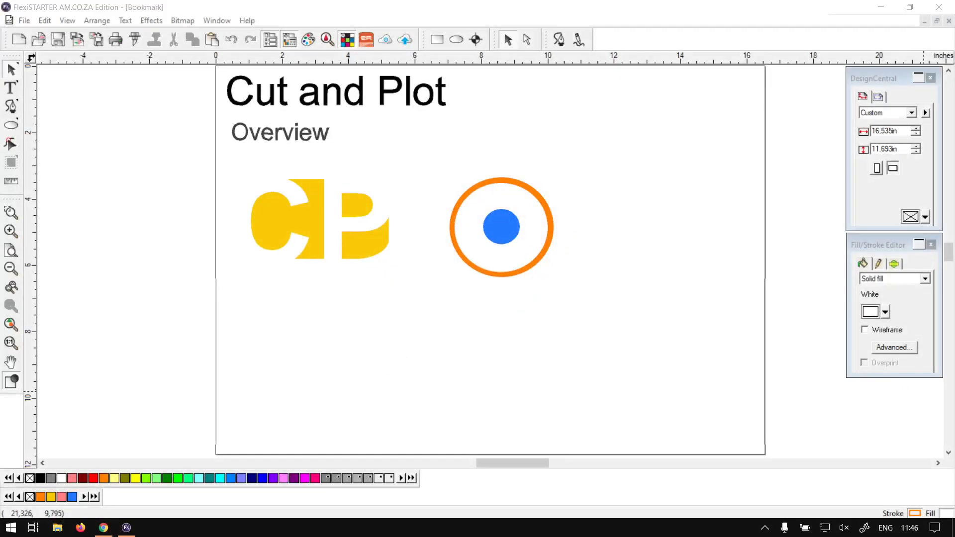
Launch Cut/Plot for the Bookmark design from the File menu, starting Production Manager with it.
left_click(526, 11)
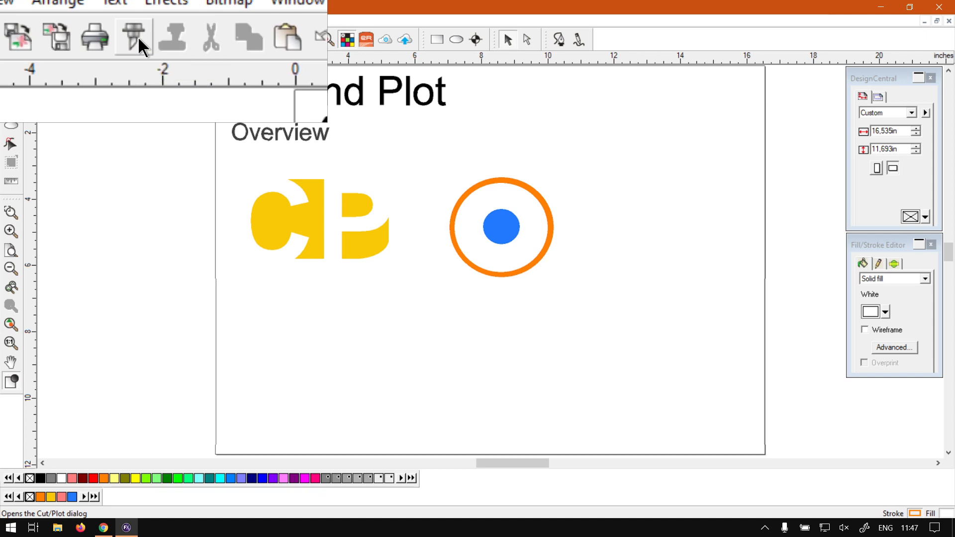
left_click(19, 17)
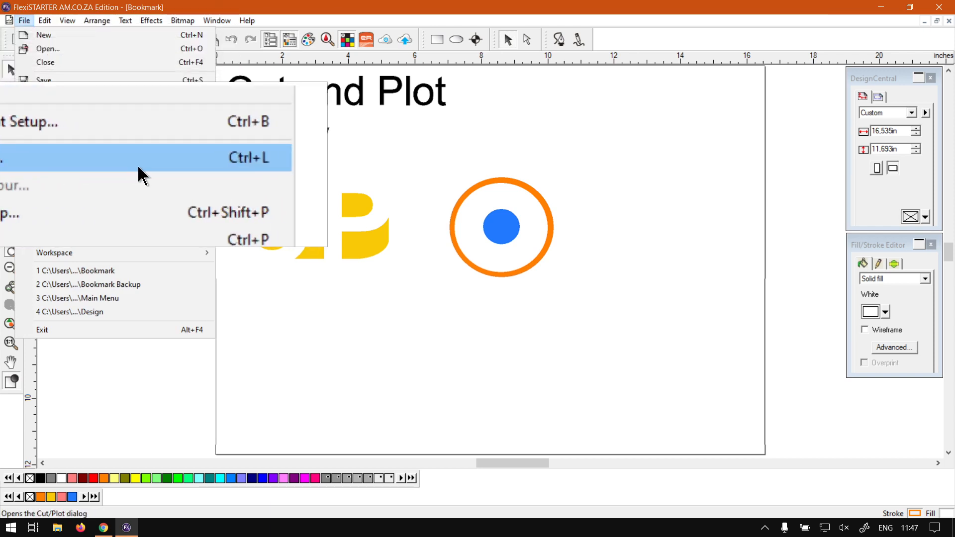
left_click(34, 160)
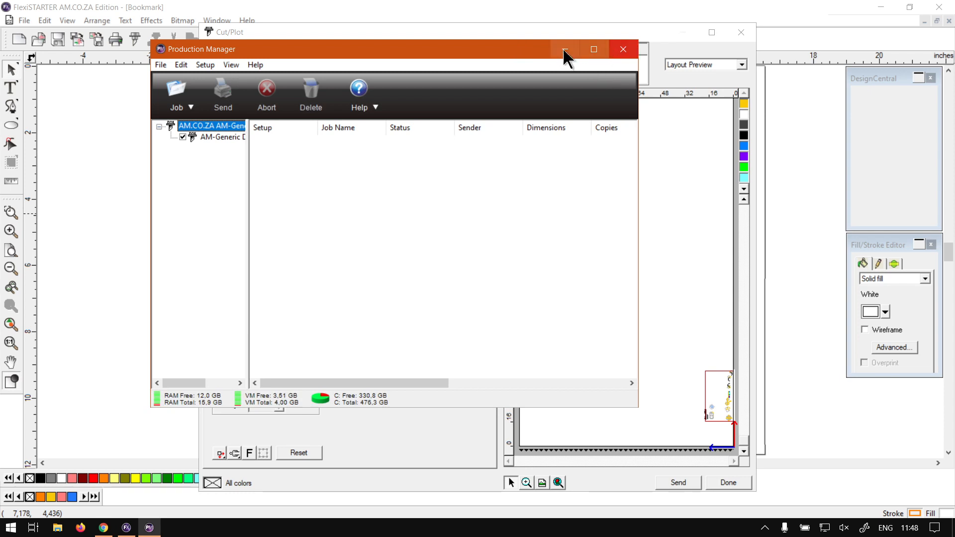
Dismiss the disconnect notice and reconnect to Production Manager on this computer (Local).
left_click(623, 49)
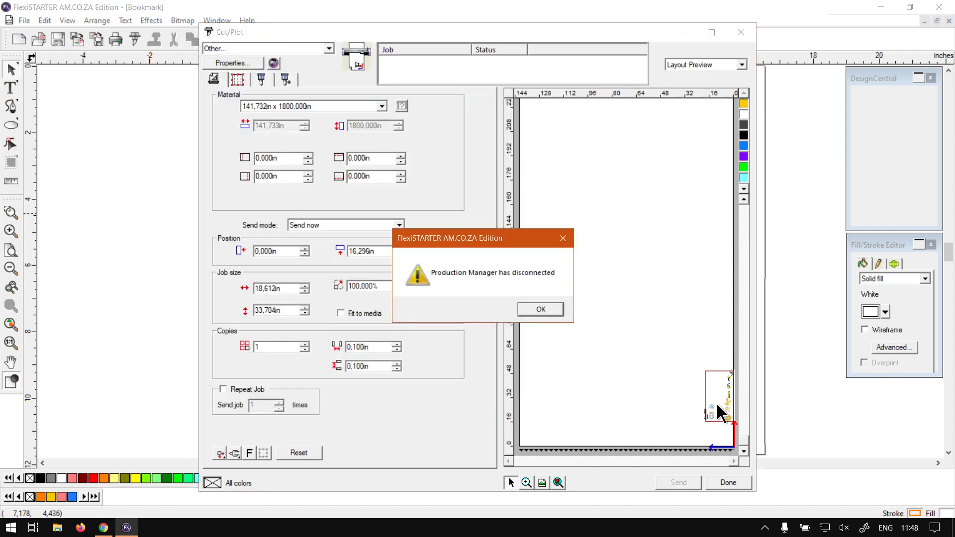
left_click(543, 310)
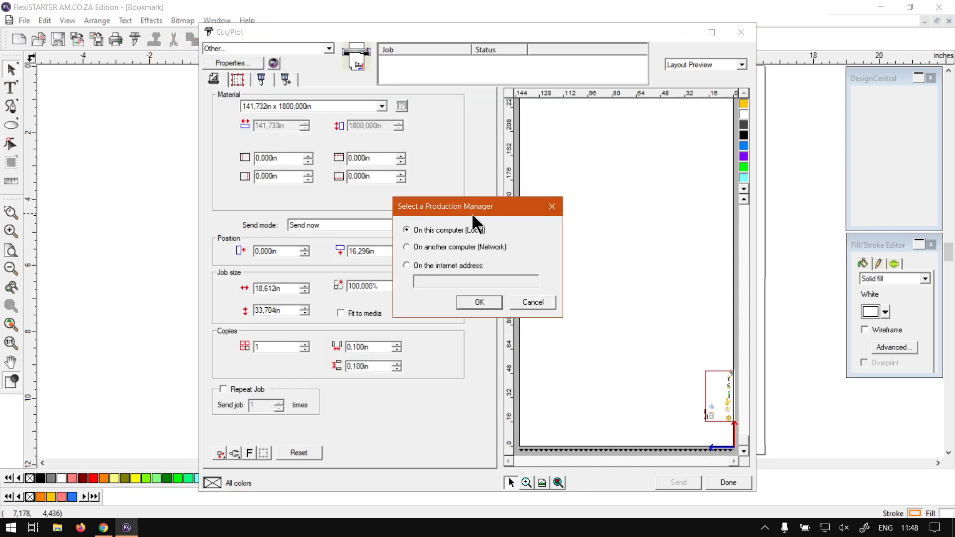
left_click_drag(475, 207, 476, 179)
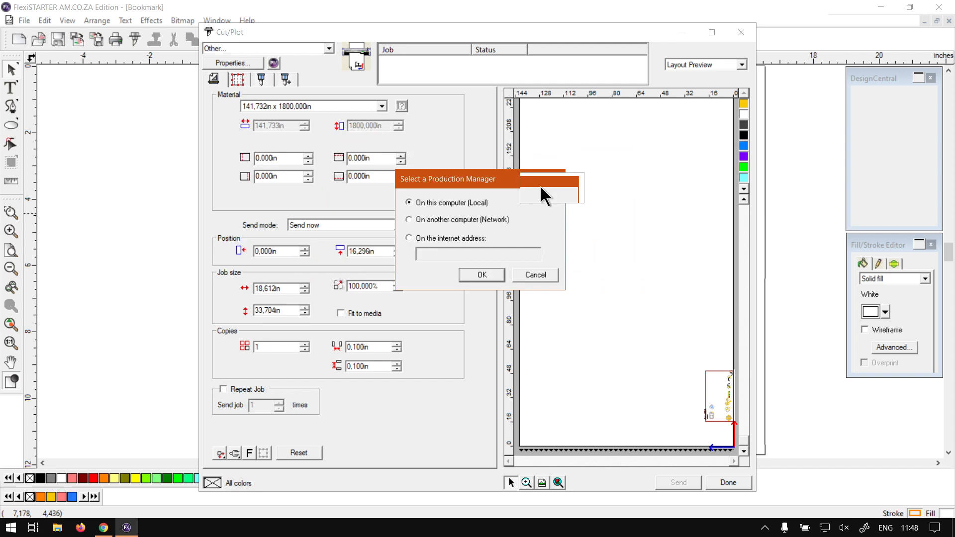
left_click(482, 275)
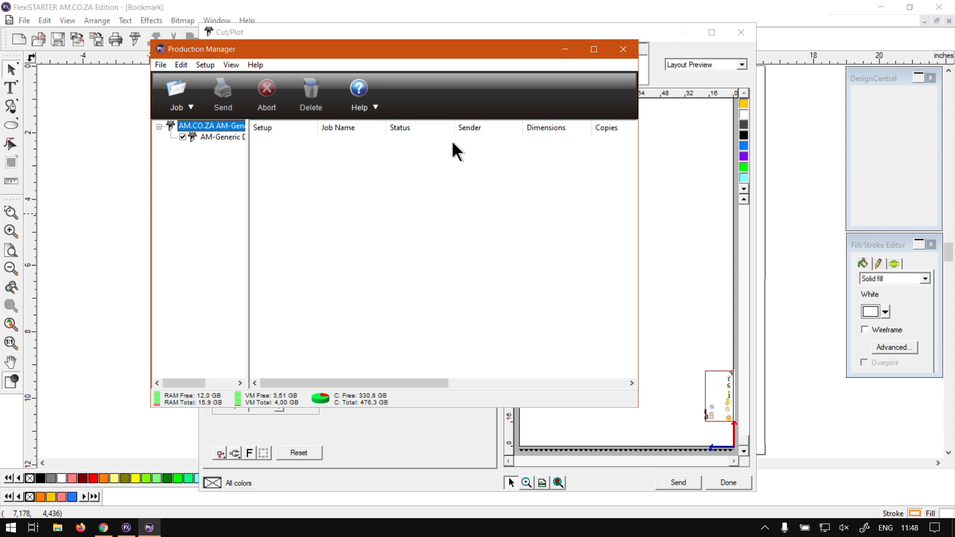
Move Production Manager aside and minimize it so the Cut/Plot dialog is fully visible.
left_click_drag(570, 52, 481, 136)
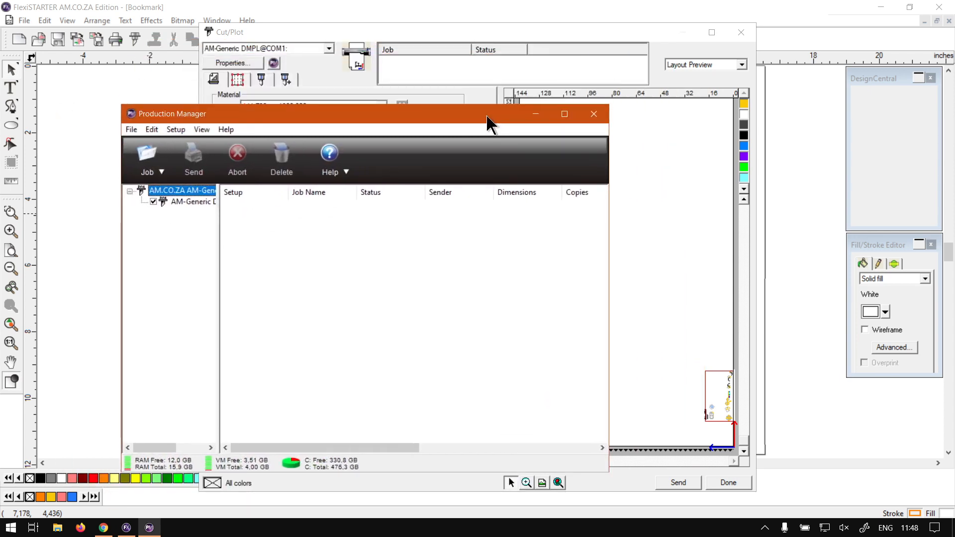
left_click(474, 134)
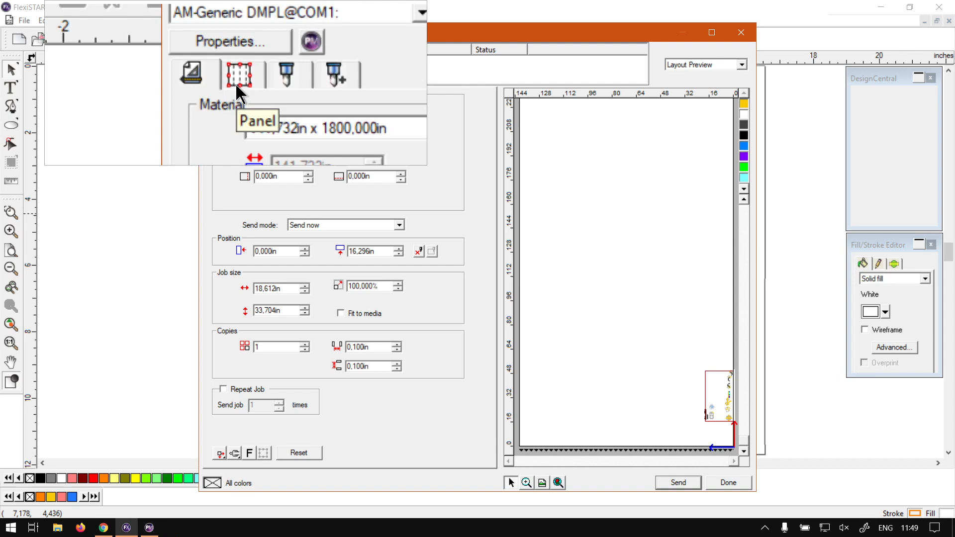
left_click(238, 80)
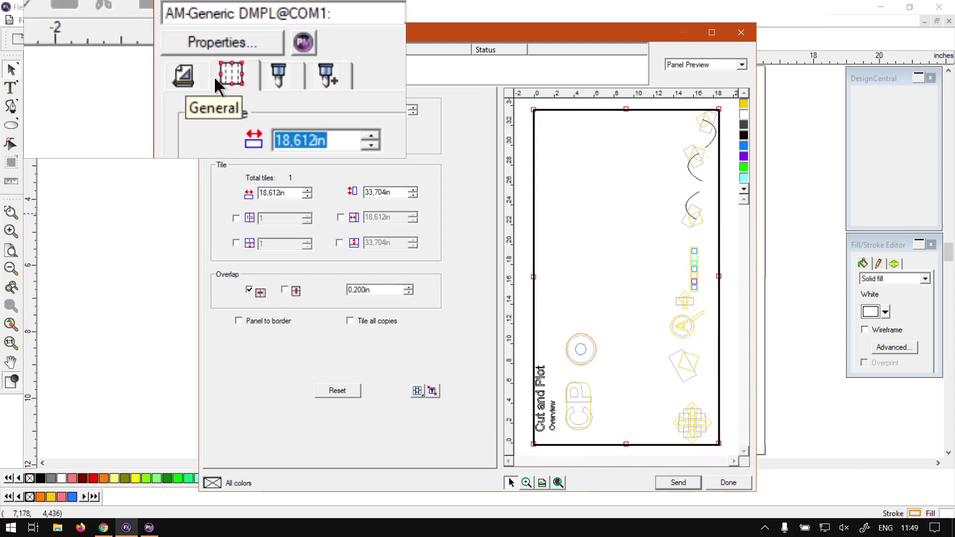
left_click(193, 79)
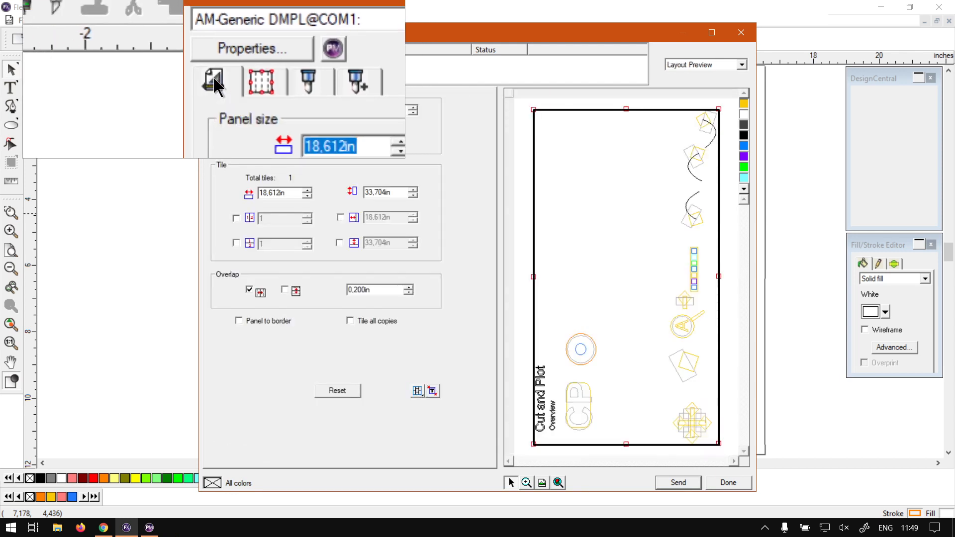
left_click(237, 80)
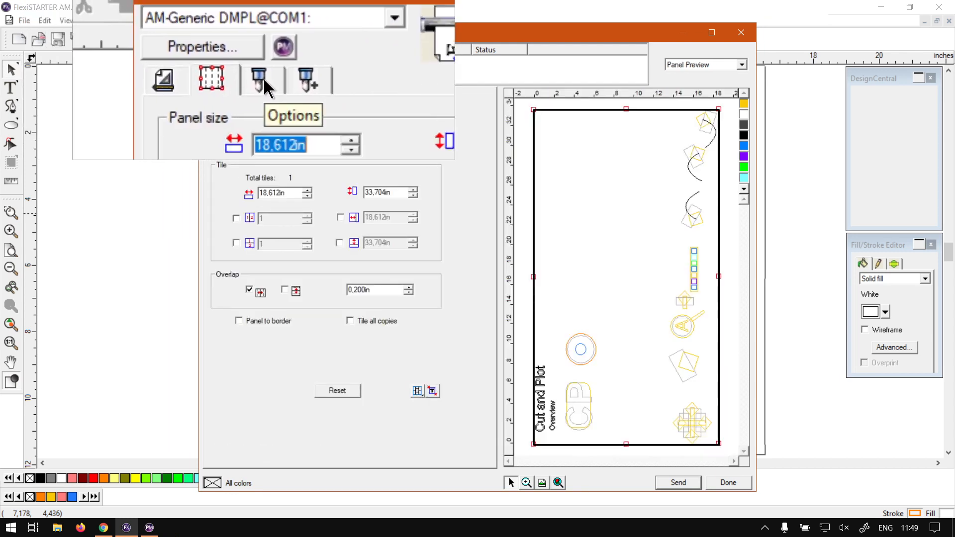
left_click(286, 78)
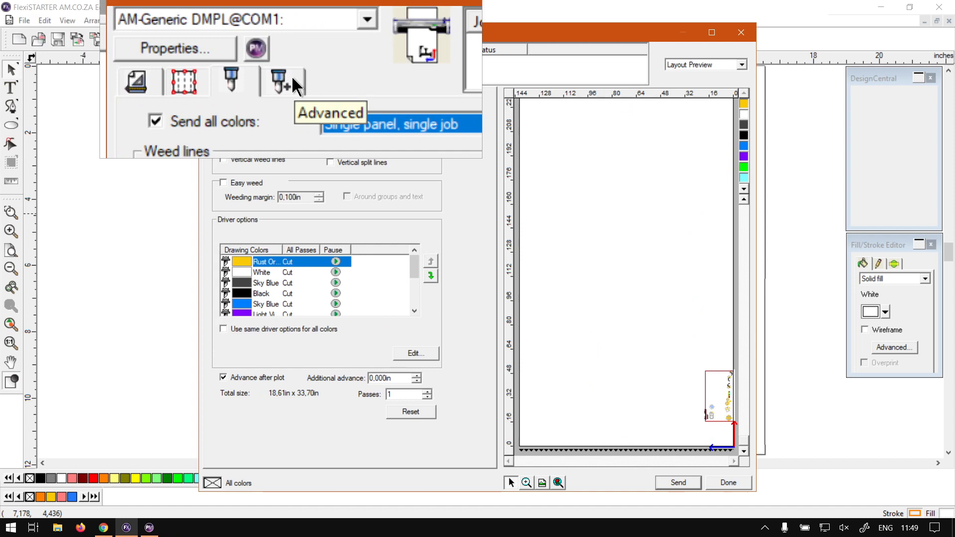
left_click(285, 78)
left_click(192, 78)
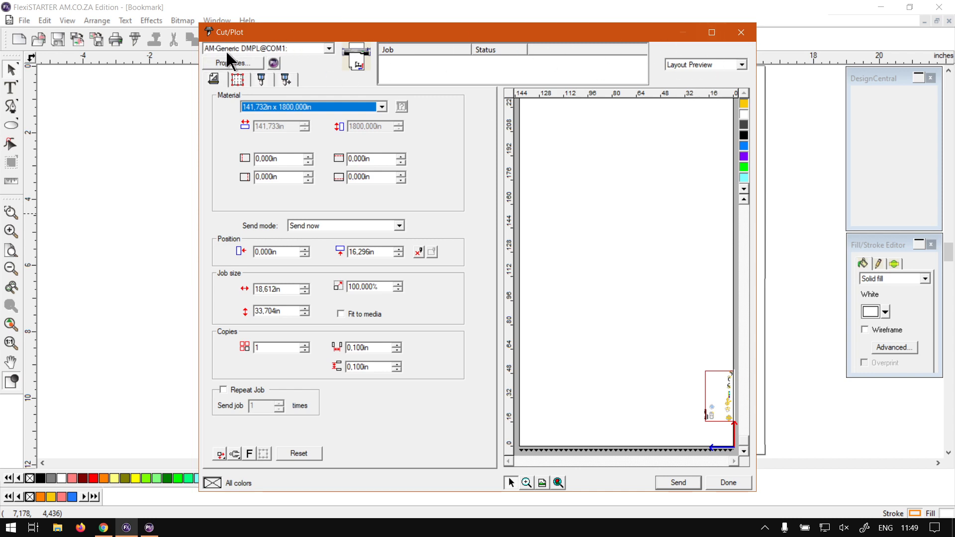
left_click(261, 79)
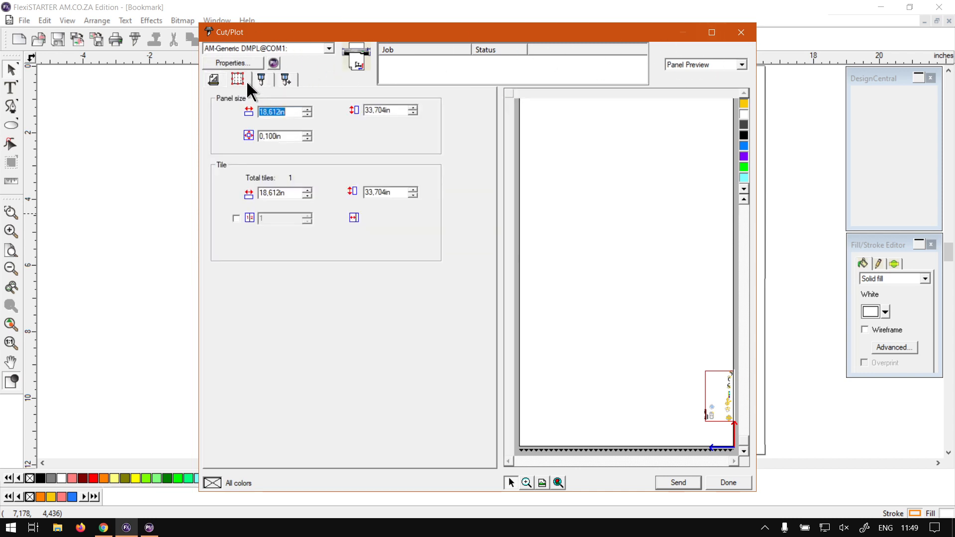
left_click(285, 79)
left_click(215, 79)
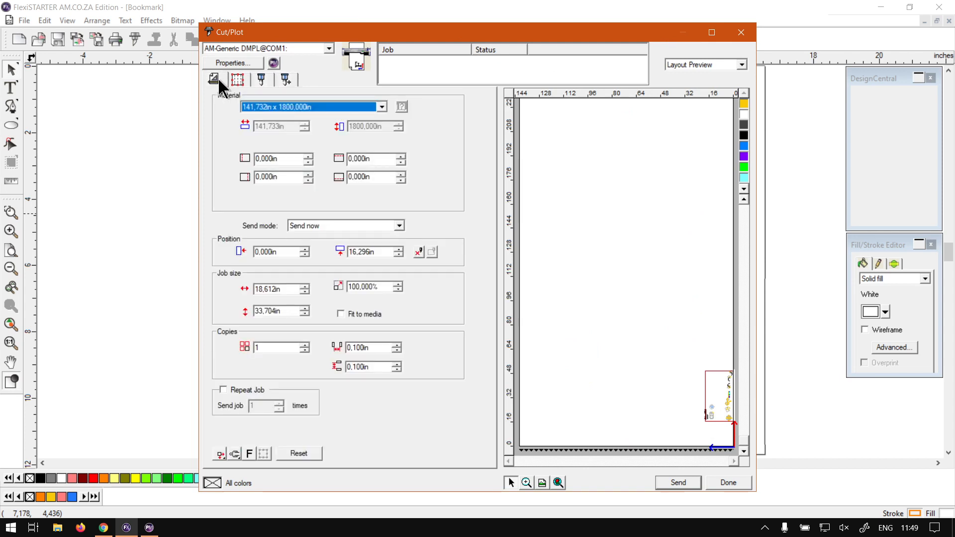
left_click(237, 79)
left_click(284, 79)
left_click(215, 79)
left_click(238, 80)
left_click(214, 80)
left_click(238, 79)
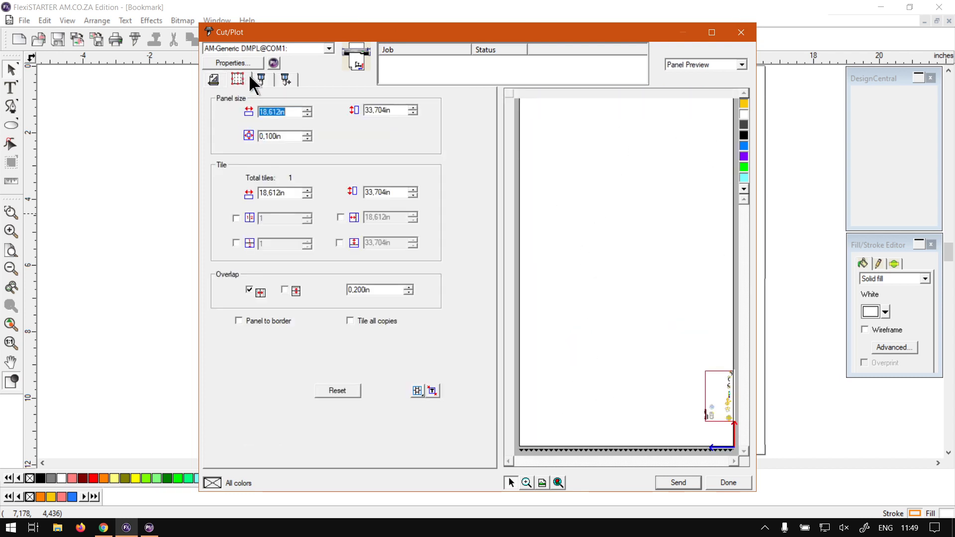
left_click(261, 80)
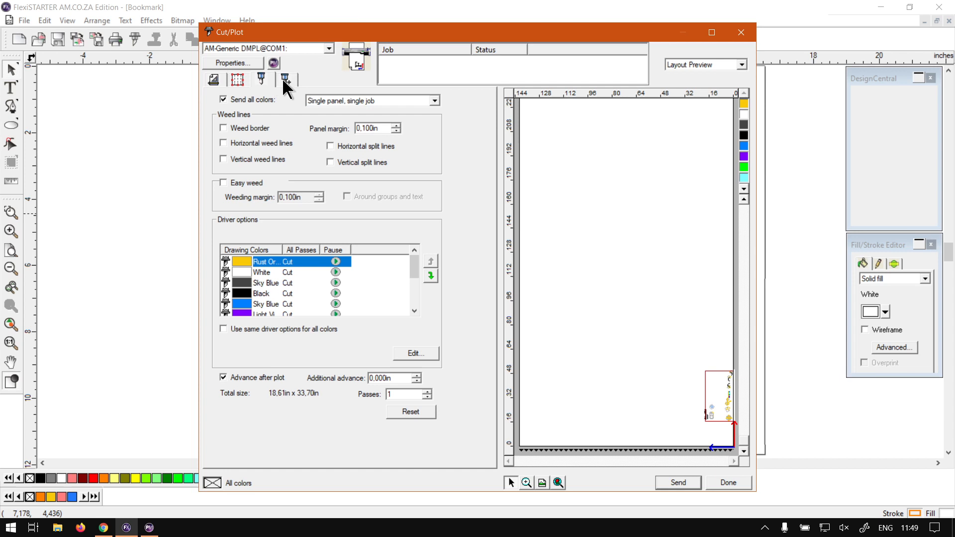
left_click(286, 80)
left_click(237, 80)
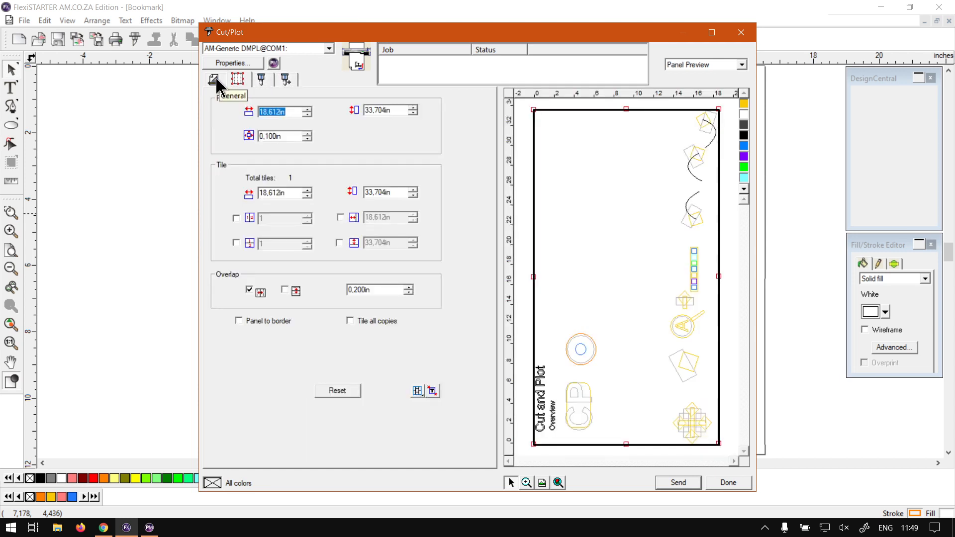
left_click(214, 79)
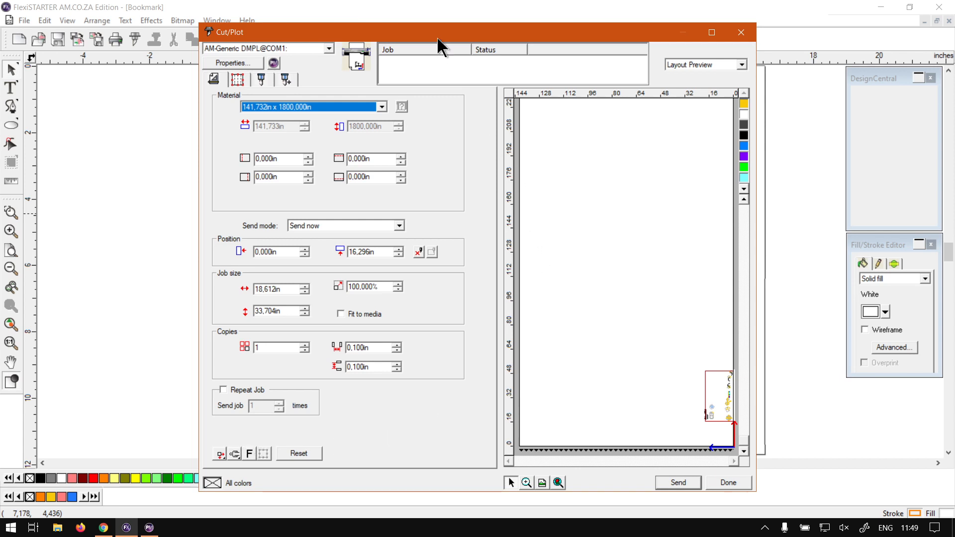
Shift the Cut/Plot dialog slightly higher on screen.
left_click_drag(438, 41, 440, 31)
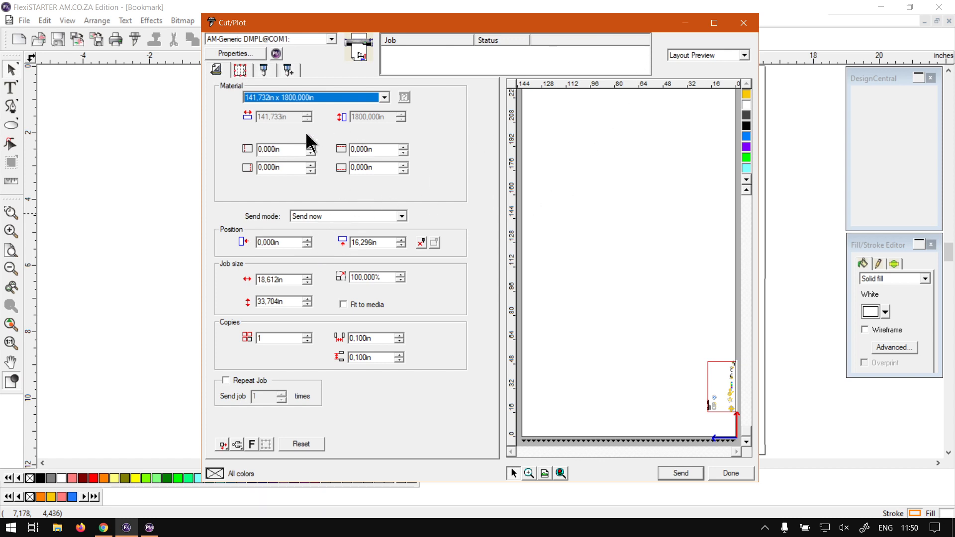
left_click(104, 528)
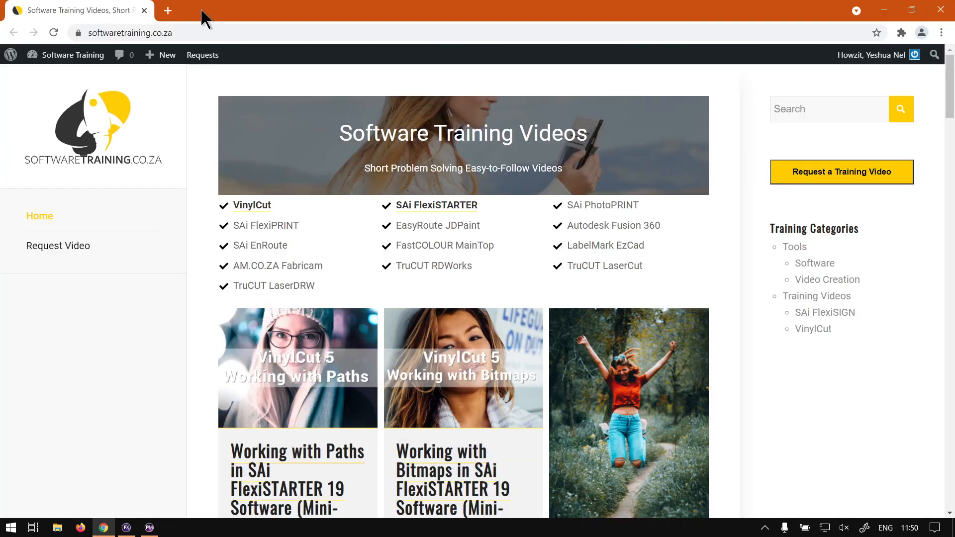